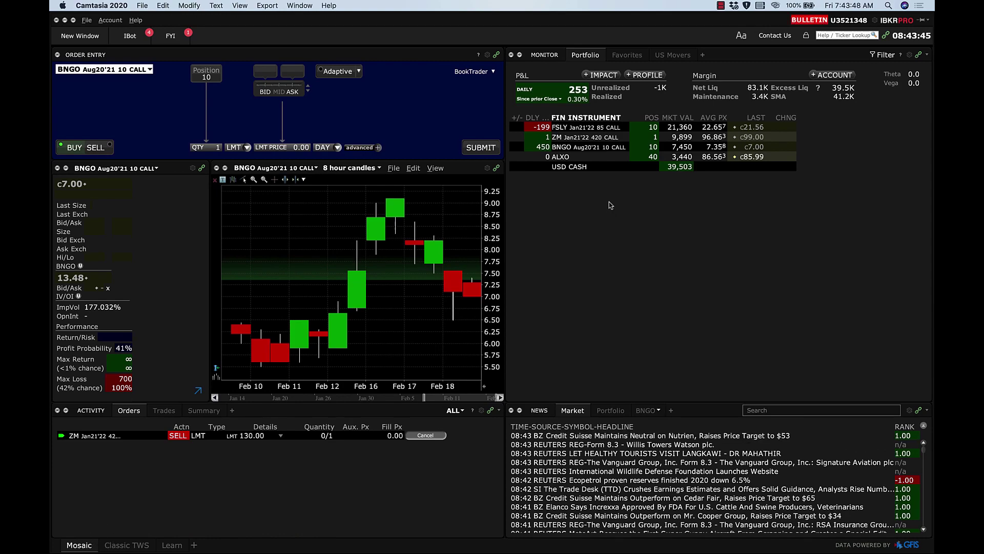
# Step: Look over the portfolio positions and load the BNGO Aug20'21 10 CALL for trading
pyautogui.click(577, 128)
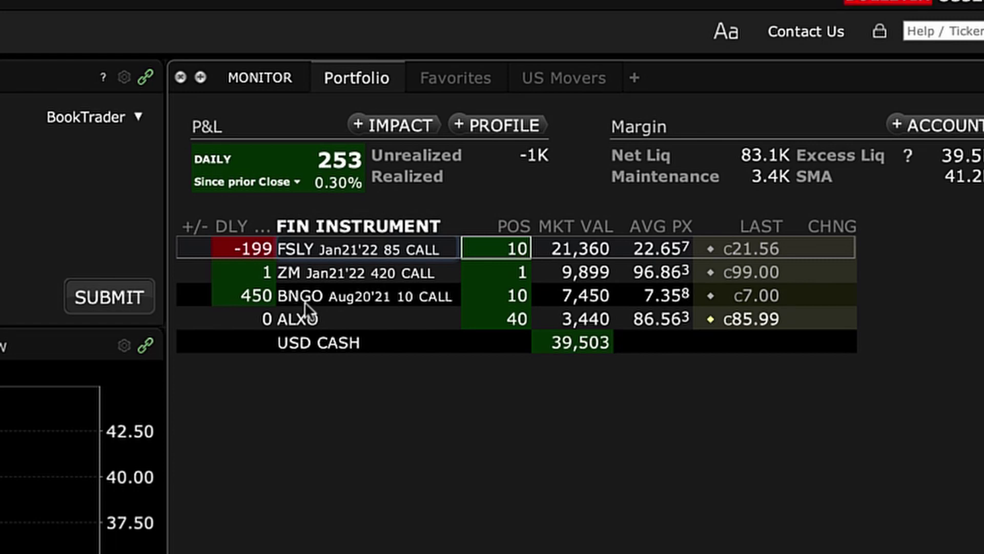
pyautogui.click(507, 323)
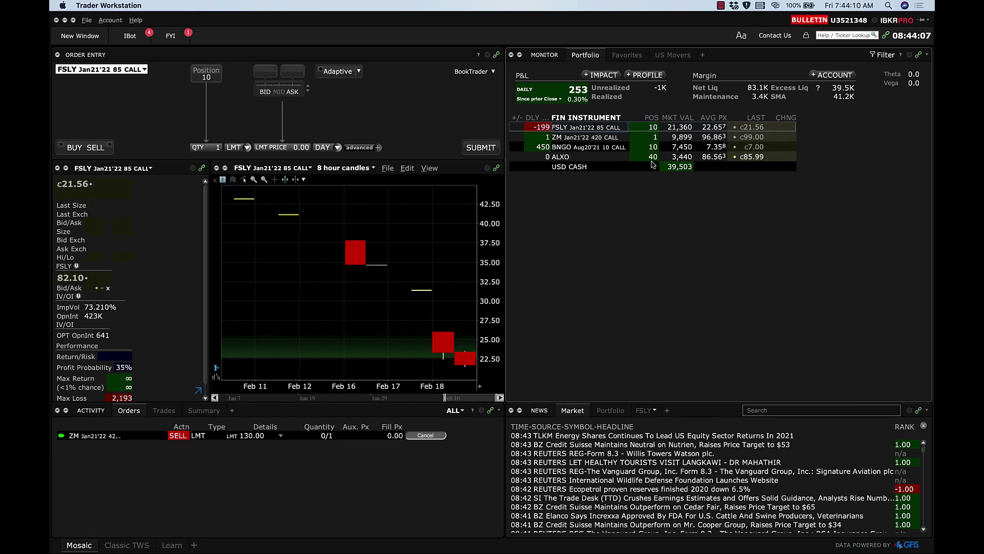
pyautogui.click(651, 160)
pyautogui.click(648, 139)
pyautogui.click(602, 149)
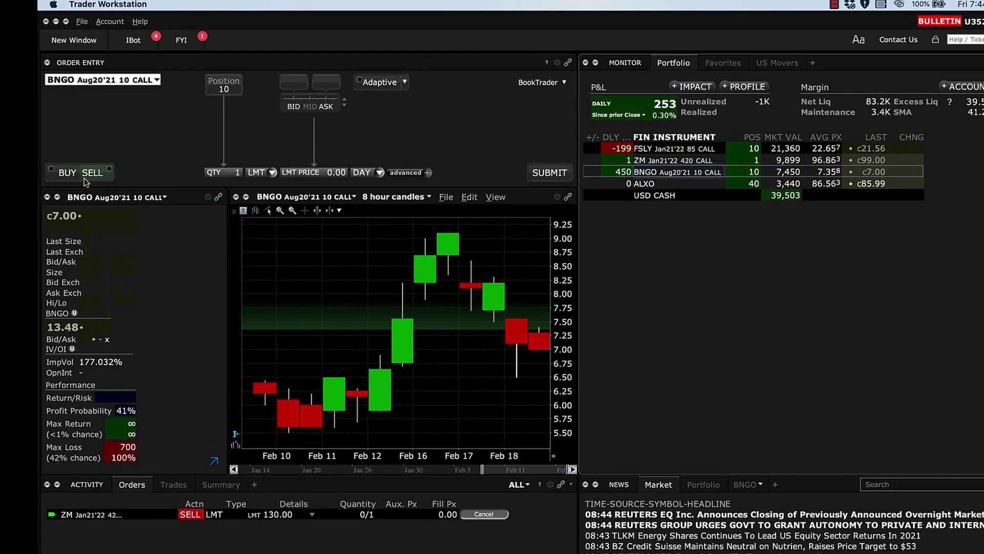
# Step: Make it a good-till-cancelled sell of 10 contracts at a 20.00 limit
pyautogui.click(88, 175)
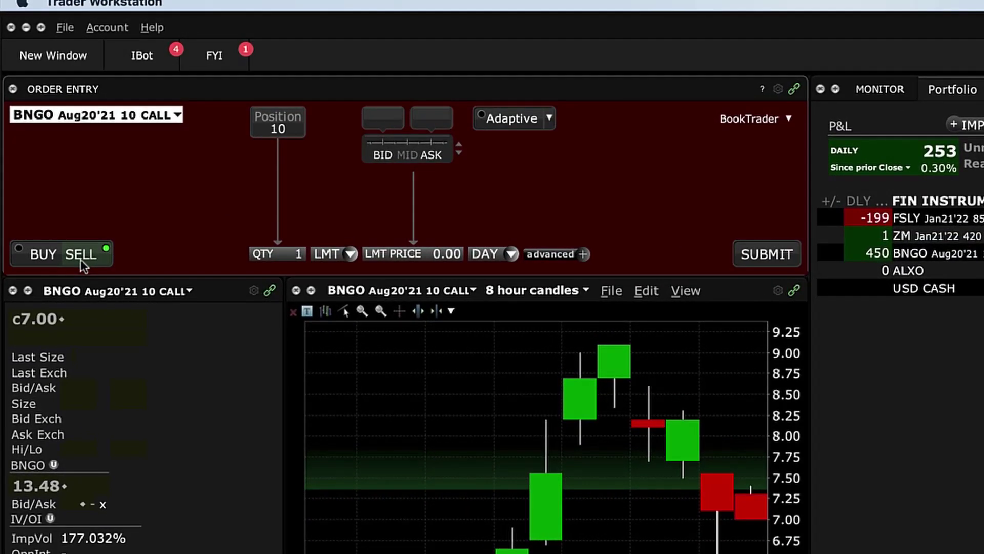
pyautogui.click(277, 125)
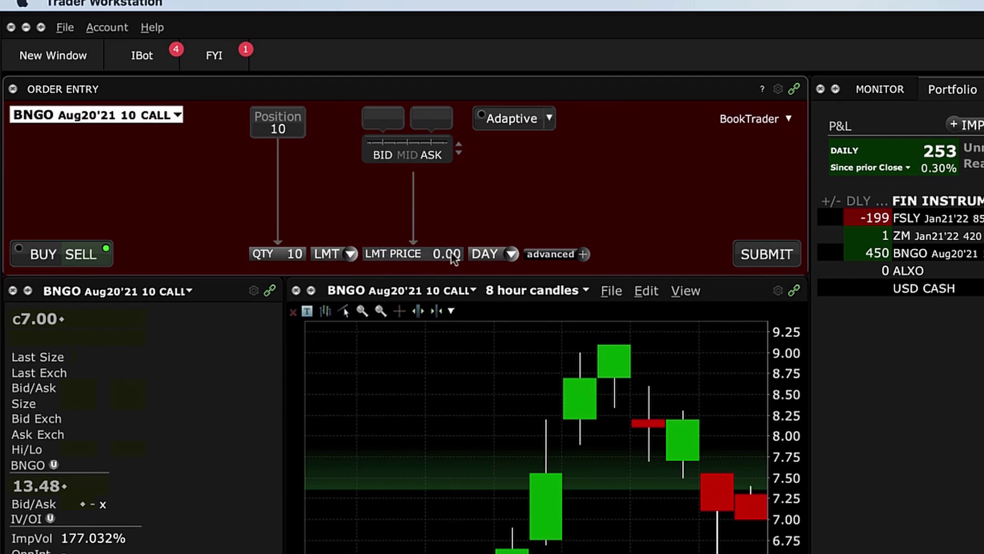
pyautogui.click(392, 254)
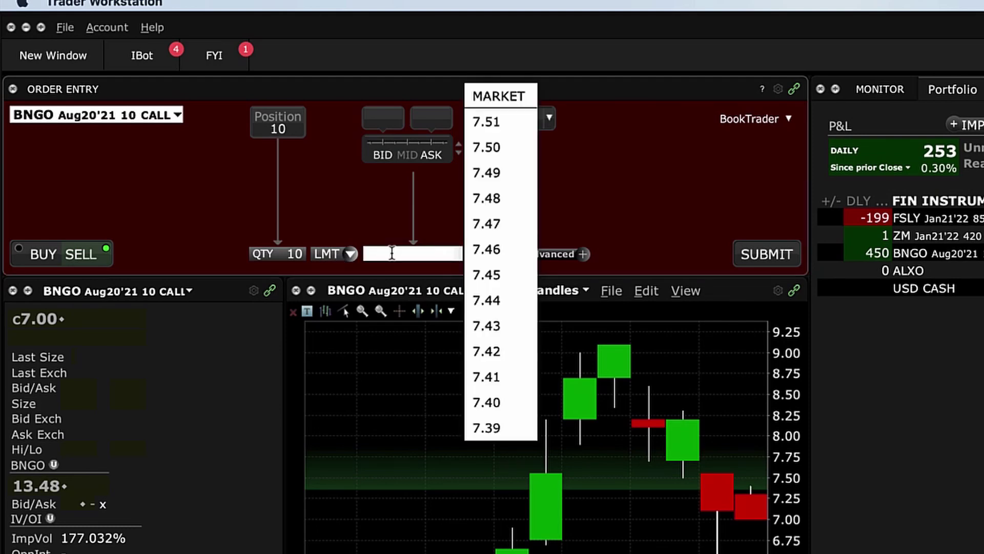
pyautogui.write('20.00')
pyautogui.press('Return')
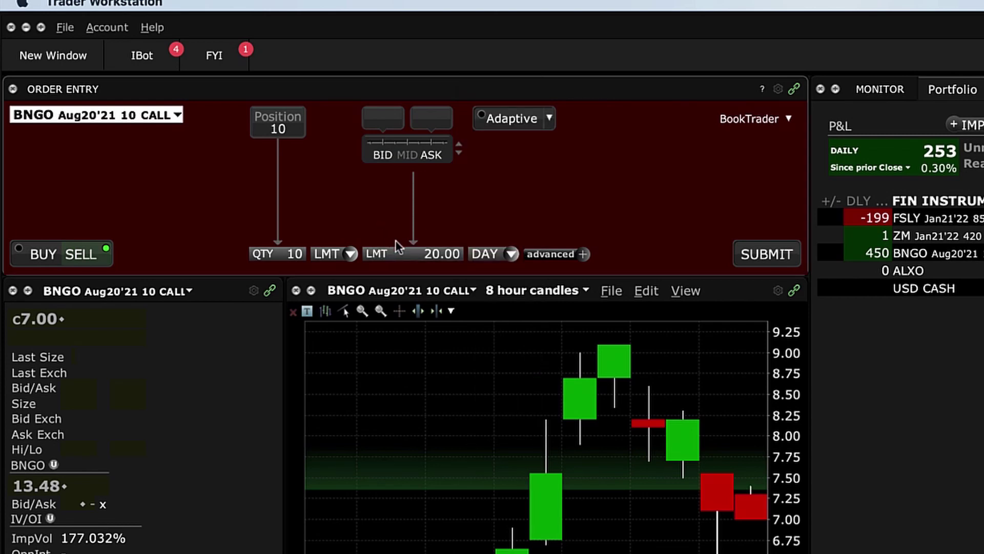
pyautogui.click(511, 253)
pyautogui.click(513, 291)
pyautogui.click(583, 255)
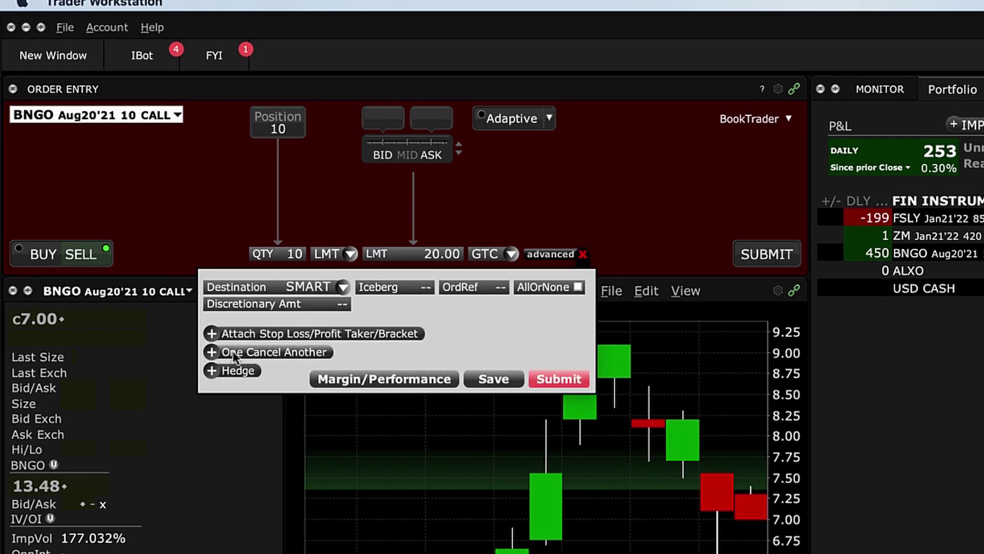
# Step: Add a One Cancel Another STP leg for 10 BNGO Aug20'21 10 CALL contracts
pyautogui.click(212, 352)
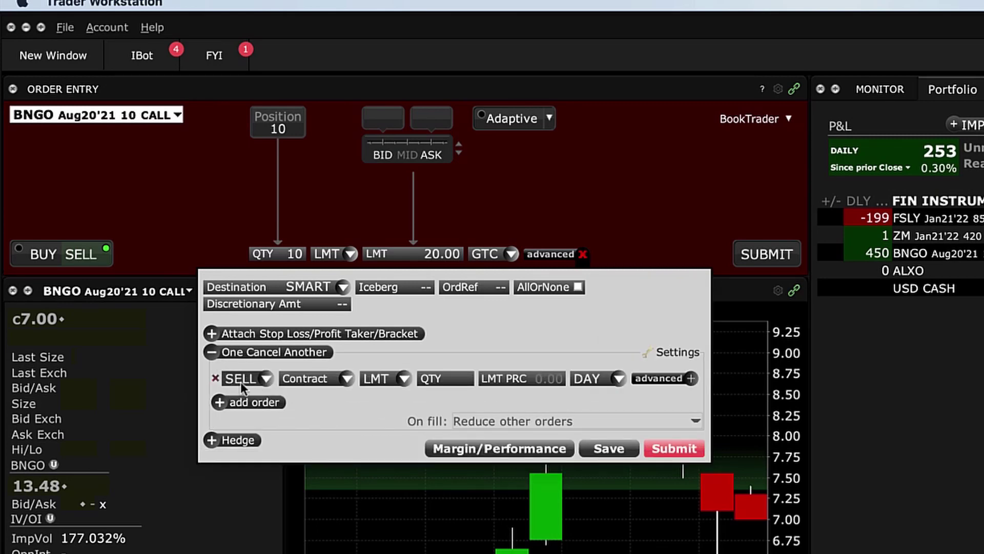
pyautogui.click(345, 380)
pyautogui.click(346, 381)
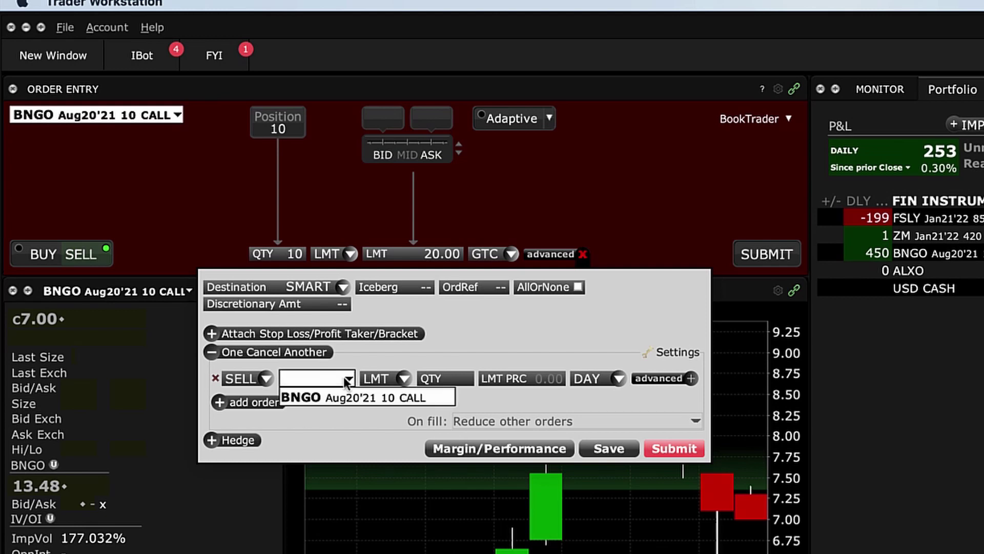
pyautogui.click(347, 405)
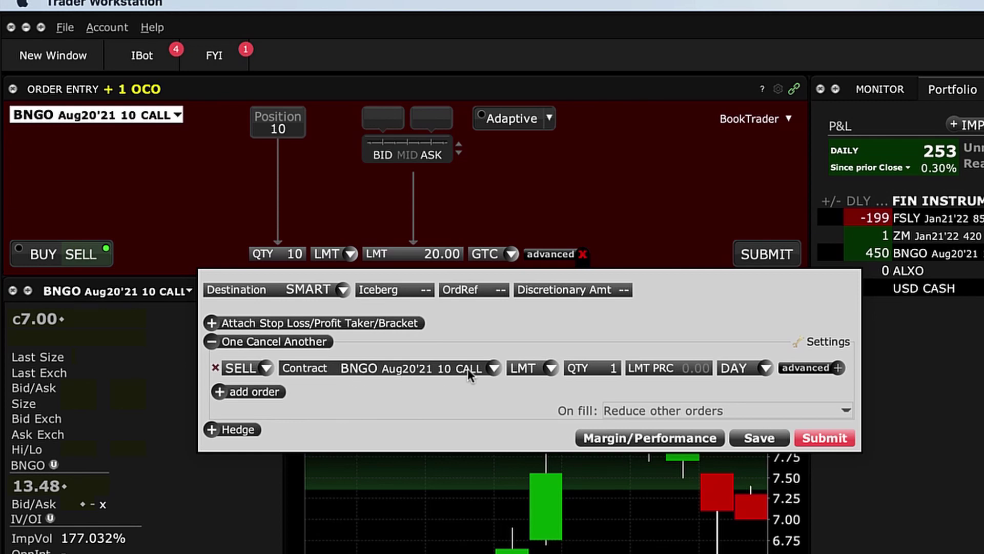
pyautogui.click(551, 370)
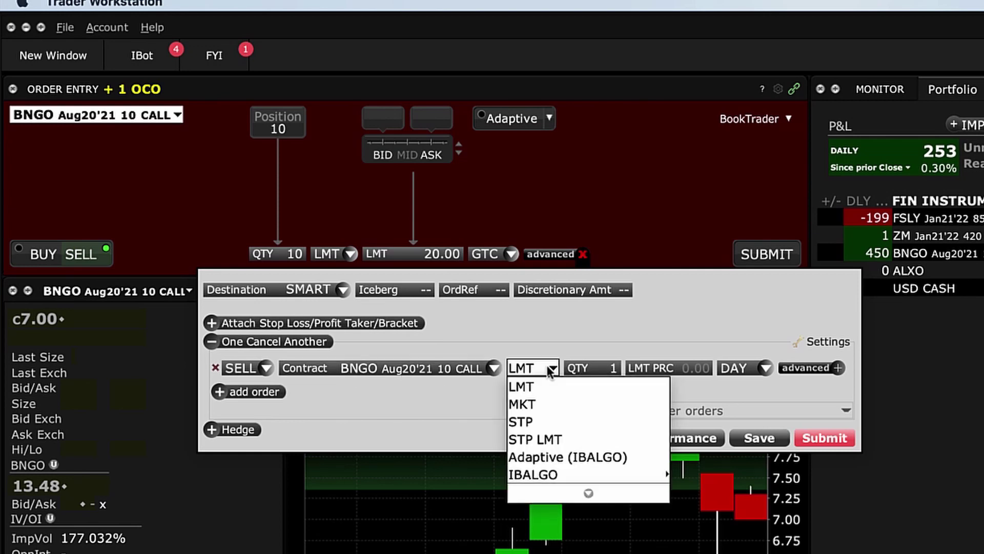
pyautogui.click(549, 420)
pyautogui.click(598, 367)
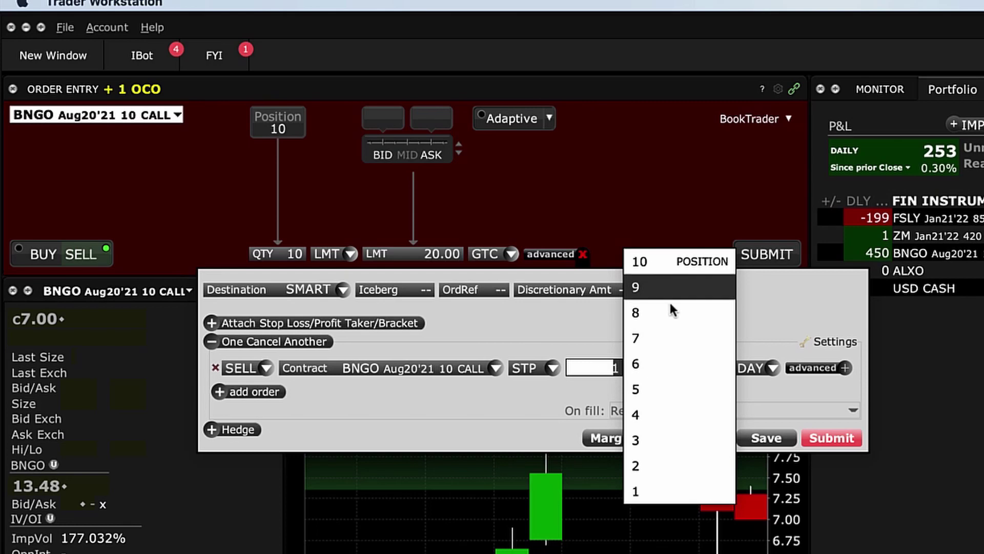
pyautogui.click(665, 264)
# Step: Give the linked stop order a 2.92 stop price and GTC time in force
pyautogui.click(679, 367)
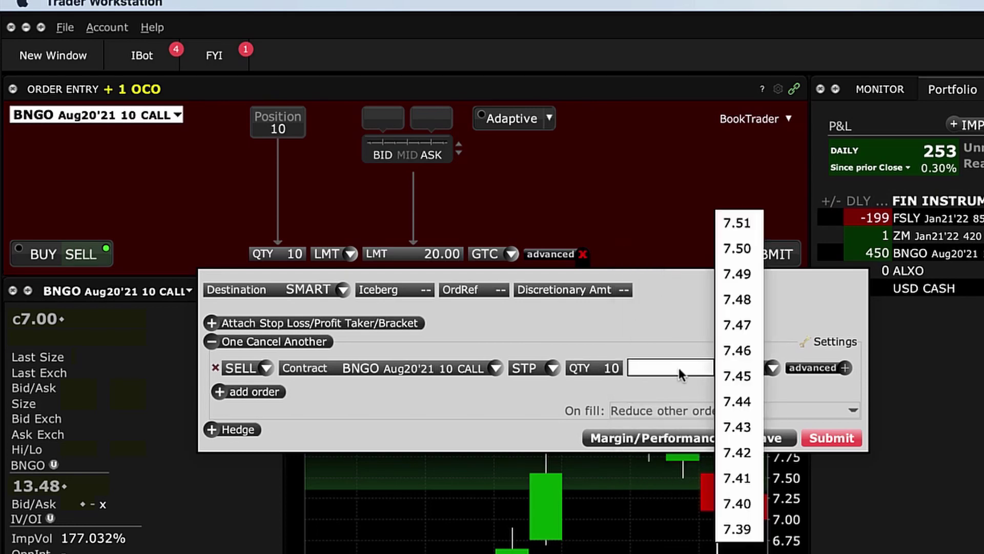
pyautogui.write('3.00')
pyautogui.press('BackSpace')
pyautogui.press('BackSpace')
pyautogui.press('BackSpace')
pyautogui.press('BackSpace')
pyautogui.write('2.93')
pyautogui.press('BackSpace')
pyautogui.write('2')
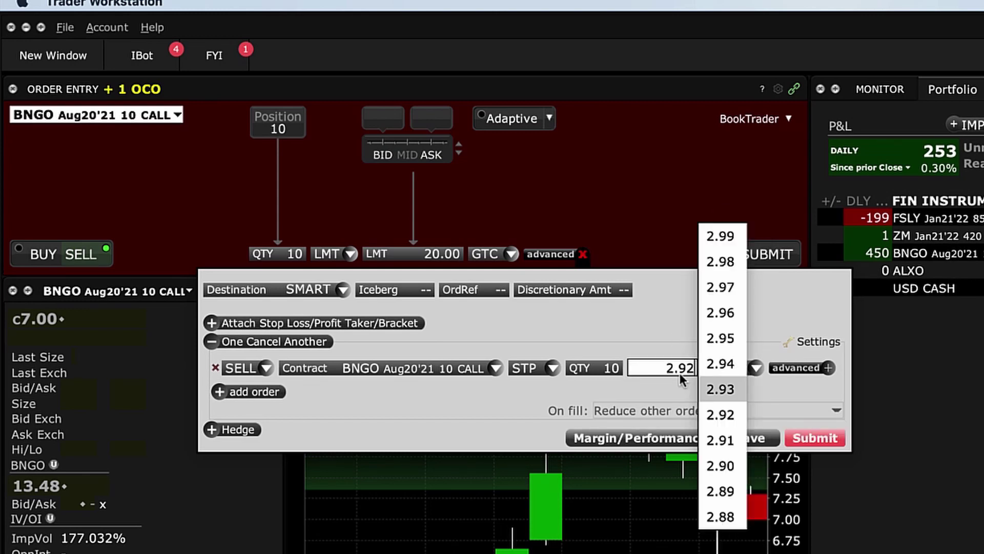
pyautogui.press('Return')
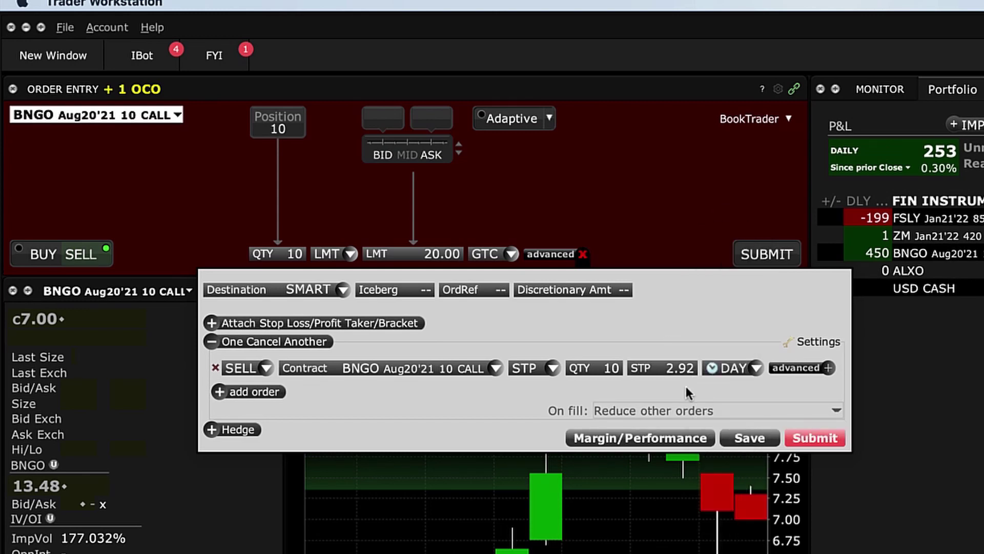
pyautogui.click(756, 369)
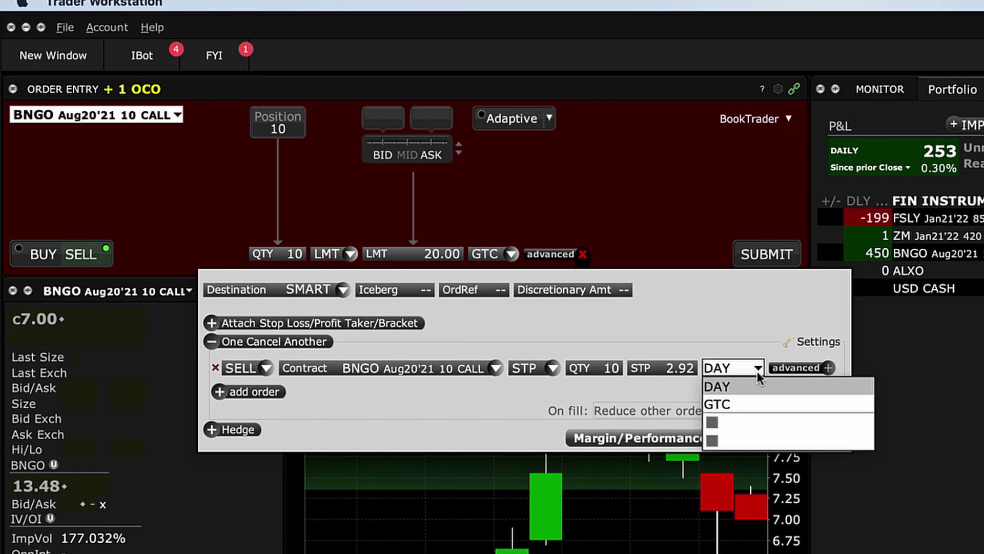
pyautogui.click(755, 403)
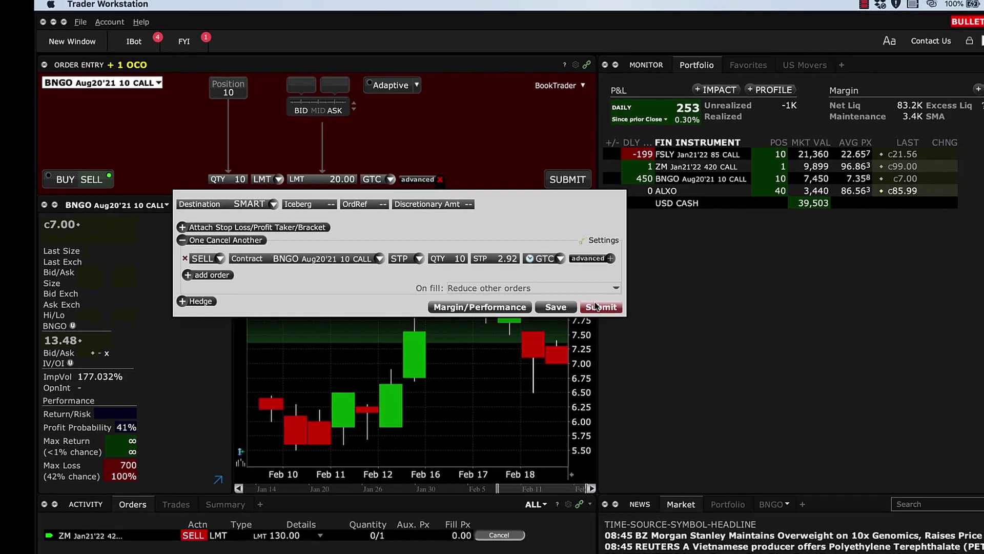
# Step: Submit the BNGO limit and stop orders, override the warnings, and acknowledge the auto-cancel notice
pyautogui.click(814, 436)
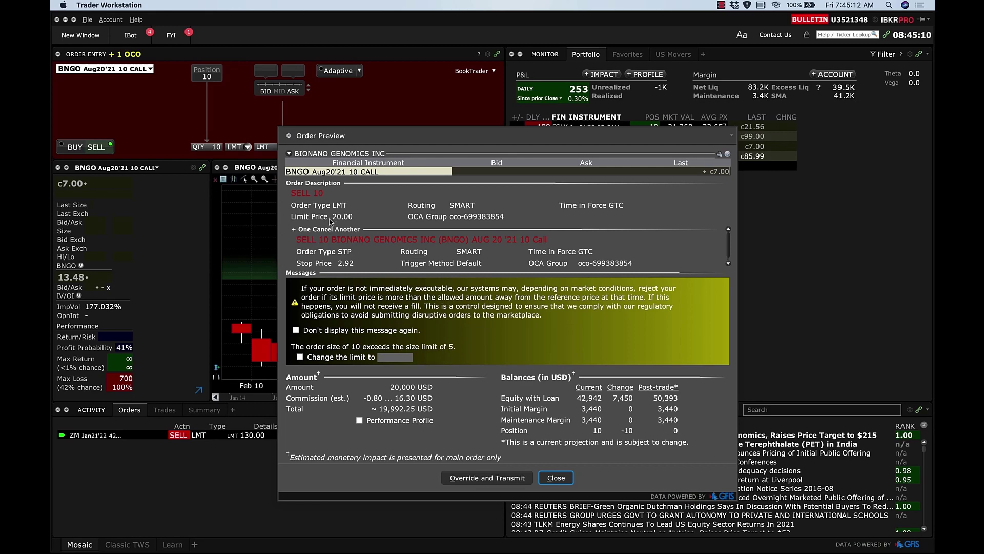
pyautogui.click(489, 477)
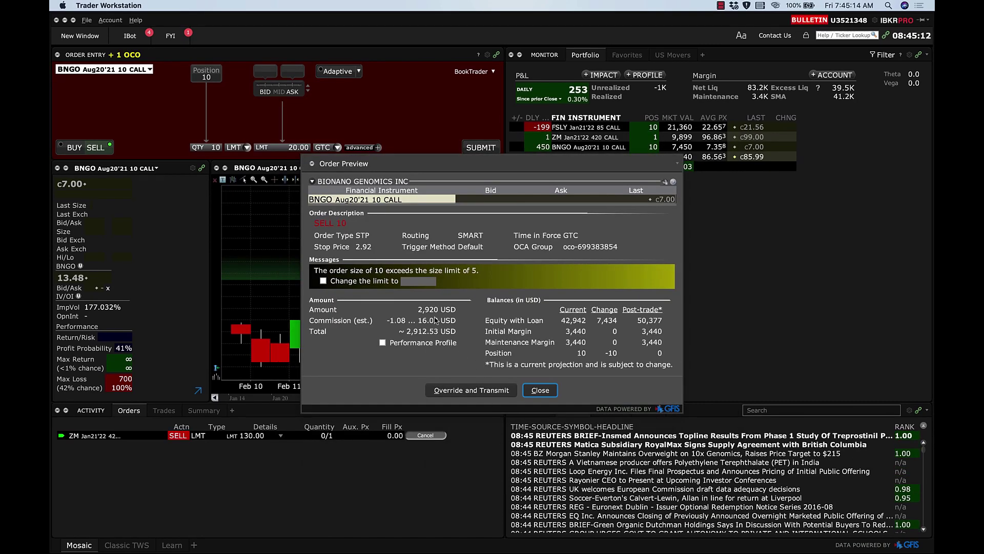
pyautogui.click(463, 391)
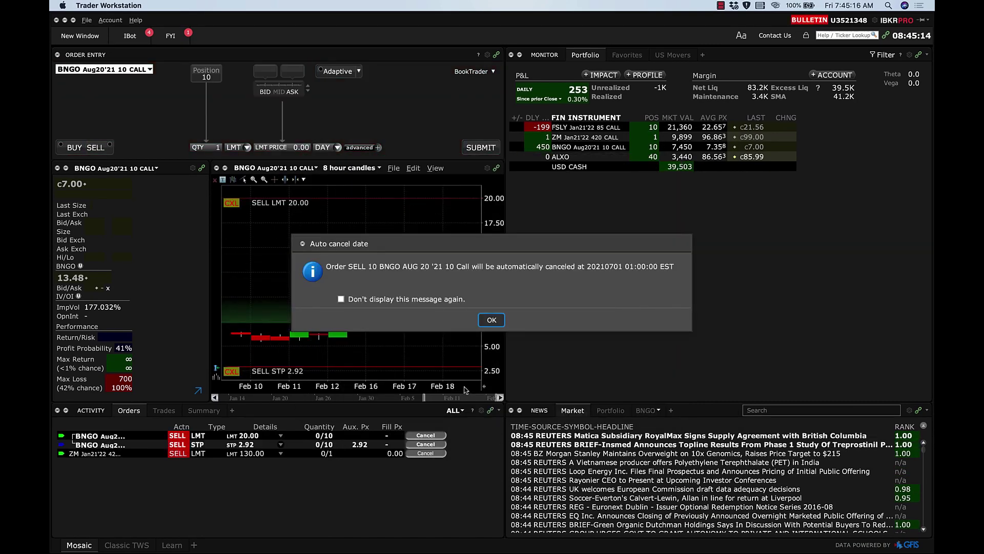
pyautogui.click(491, 320)
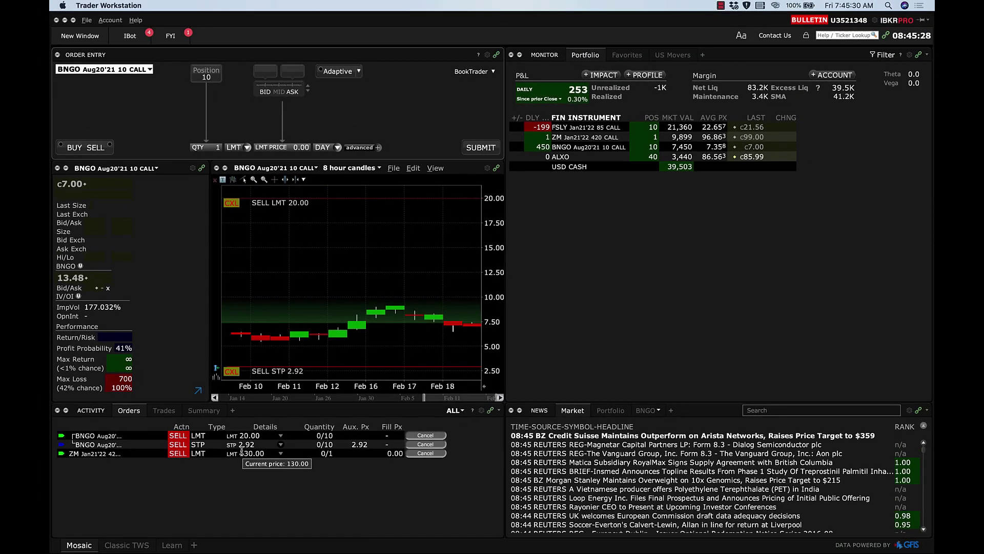
# Step: Load ALXO and set a GTC sell of 40 shares at a 105.00 limit
pyautogui.click(642, 158)
pyautogui.click(642, 159)
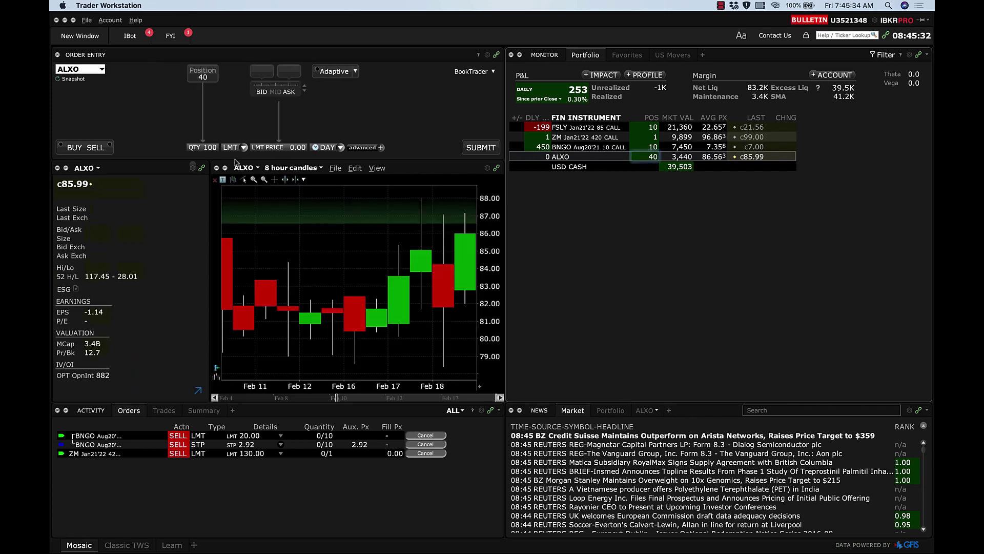
pyautogui.click(95, 147)
pyautogui.click(204, 148)
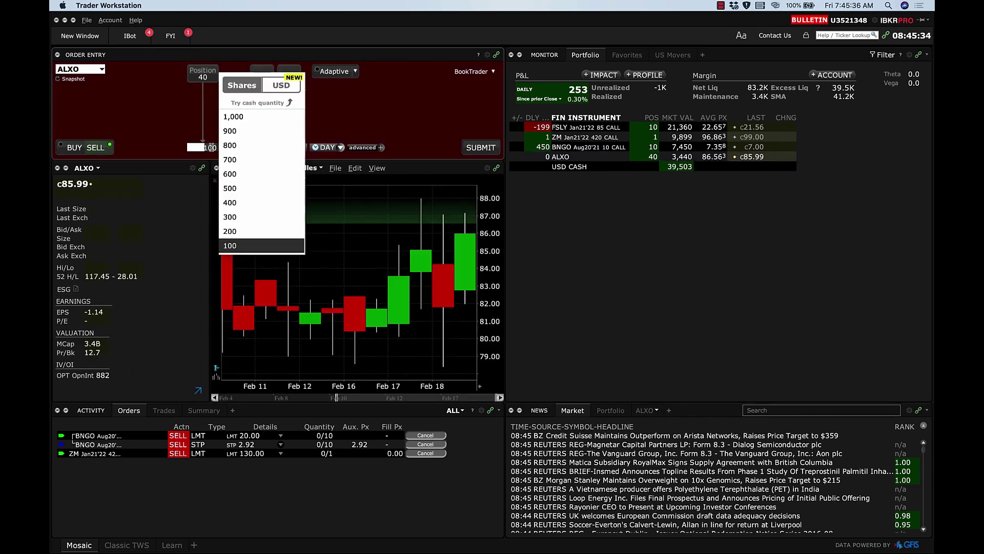
pyautogui.click(203, 75)
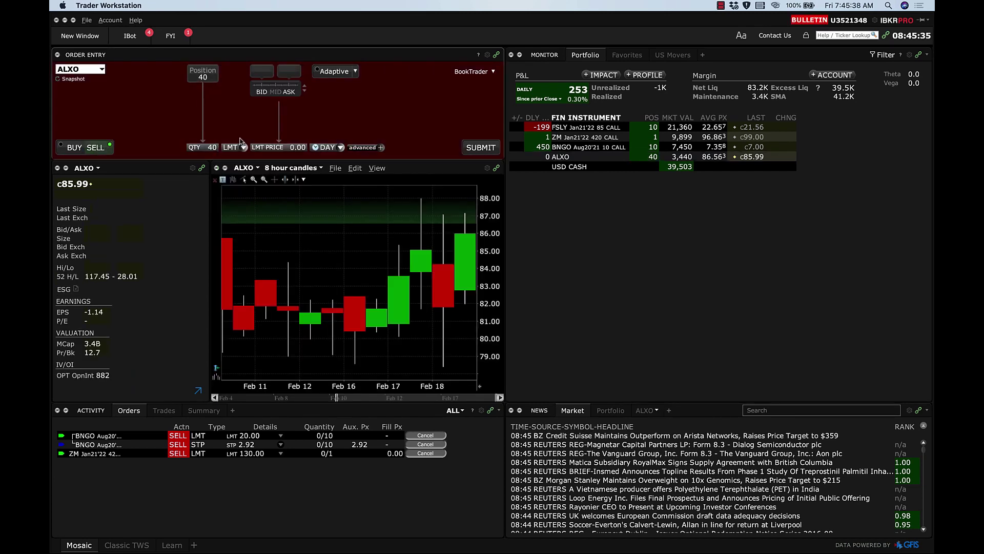
pyautogui.click(256, 148)
pyautogui.write('105')
pyautogui.press('Return')
pyautogui.click(340, 144)
pyautogui.click(338, 162)
# Step: Show the advanced order options and expand the One Cancel Another section
pyautogui.click(380, 142)
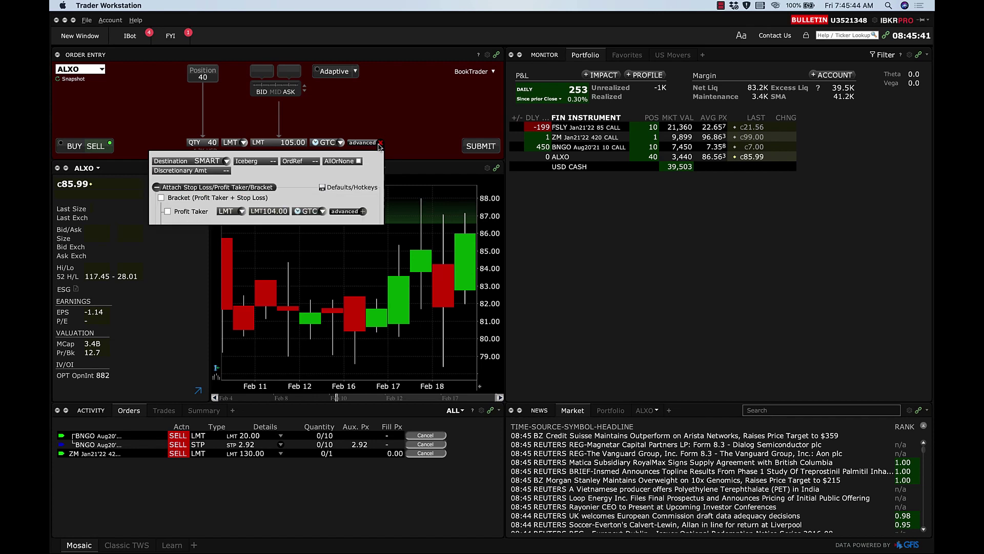
pyautogui.click(335, 121)
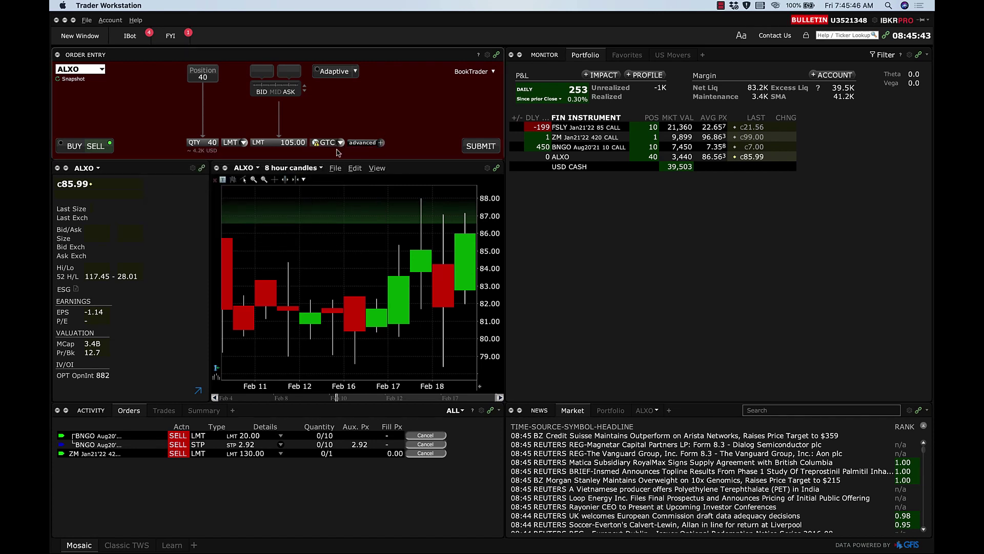
pyautogui.click(380, 143)
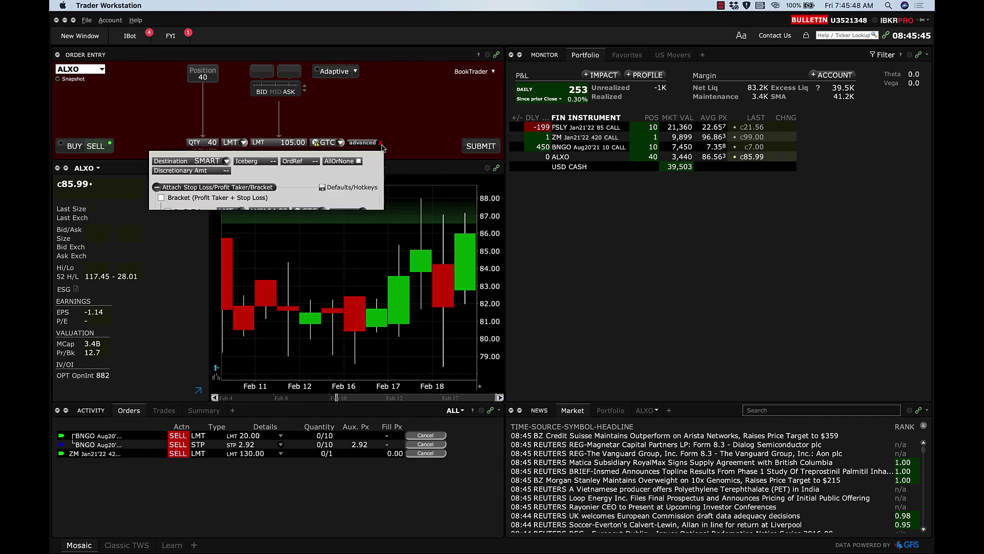
pyautogui.click(193, 246)
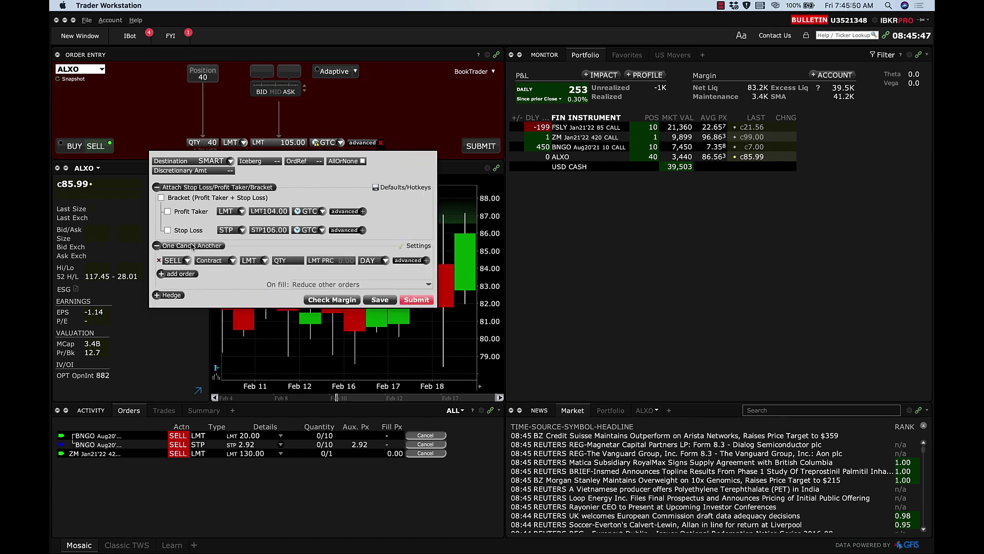
# Step: Collapse the bracket attachments and add an ALXO STP leg for 40 shares
pyautogui.click(158, 187)
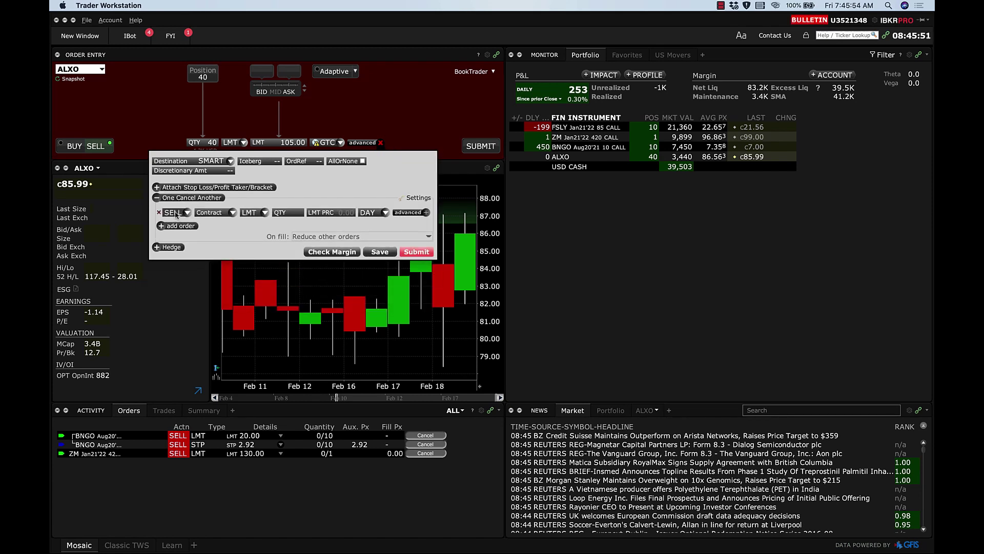
pyautogui.click(214, 216)
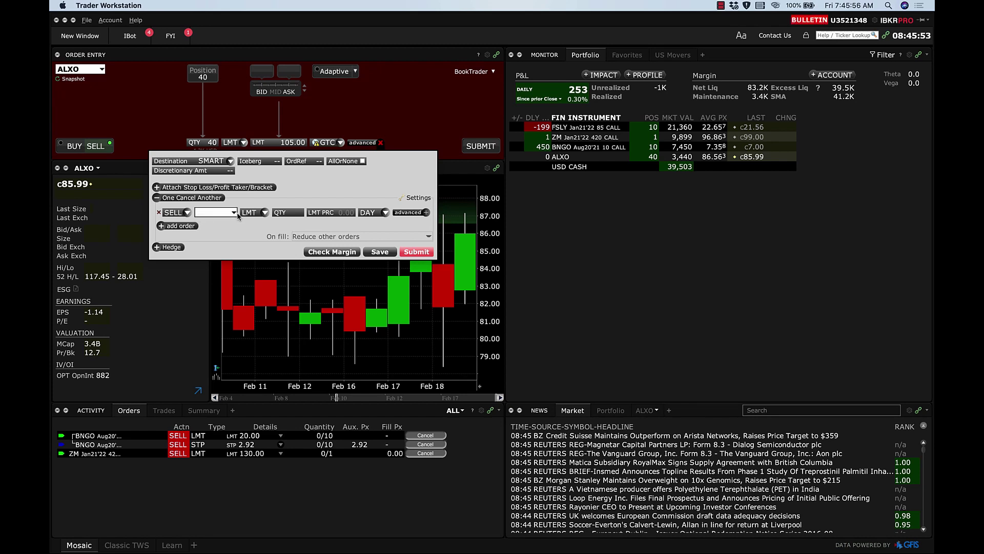
pyautogui.write('ALXO')
pyautogui.click(229, 222)
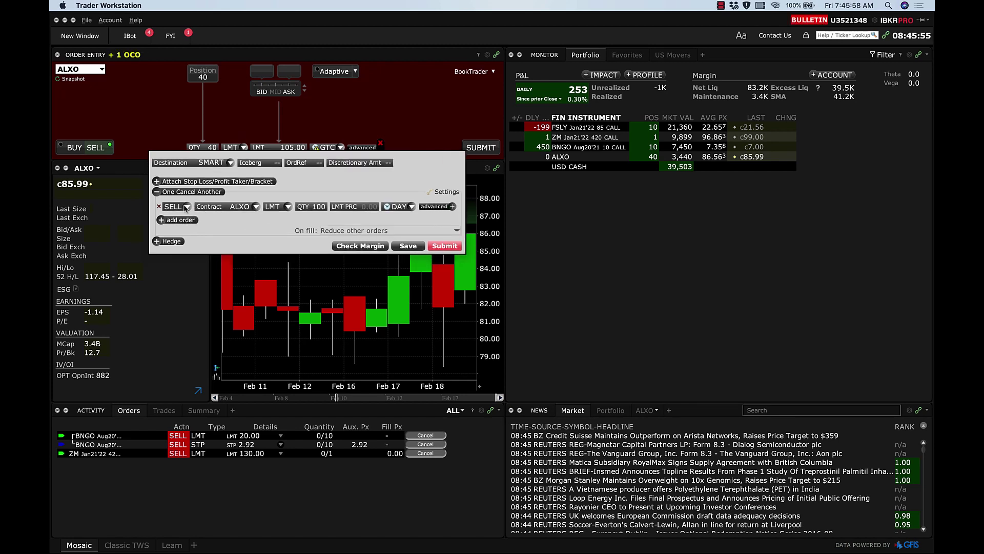
pyautogui.click(289, 208)
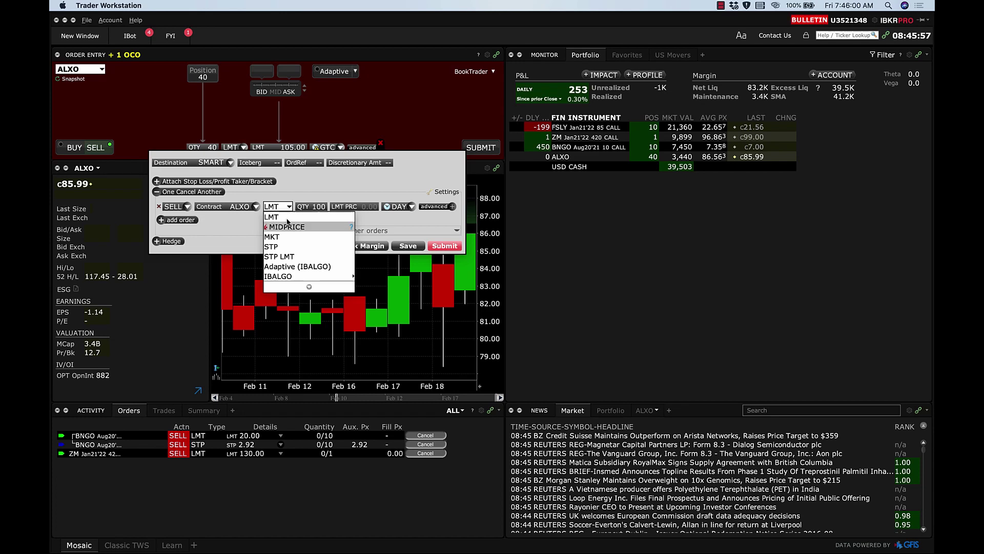
pyautogui.click(283, 246)
pyautogui.click(316, 210)
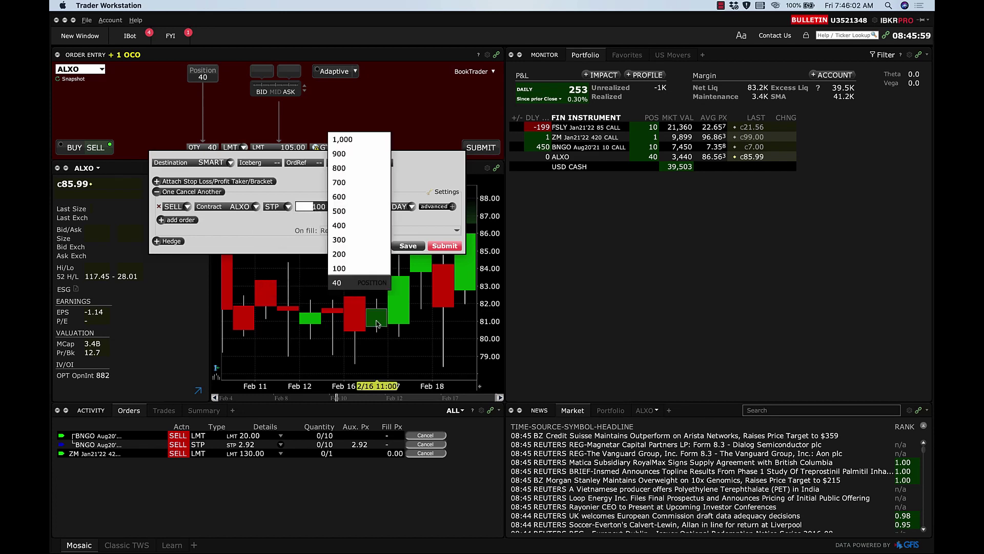
pyautogui.click(343, 283)
# Step: Set the stop price to 70.00 with GTC, then submit the OCO pair for preview
pyautogui.click(359, 207)
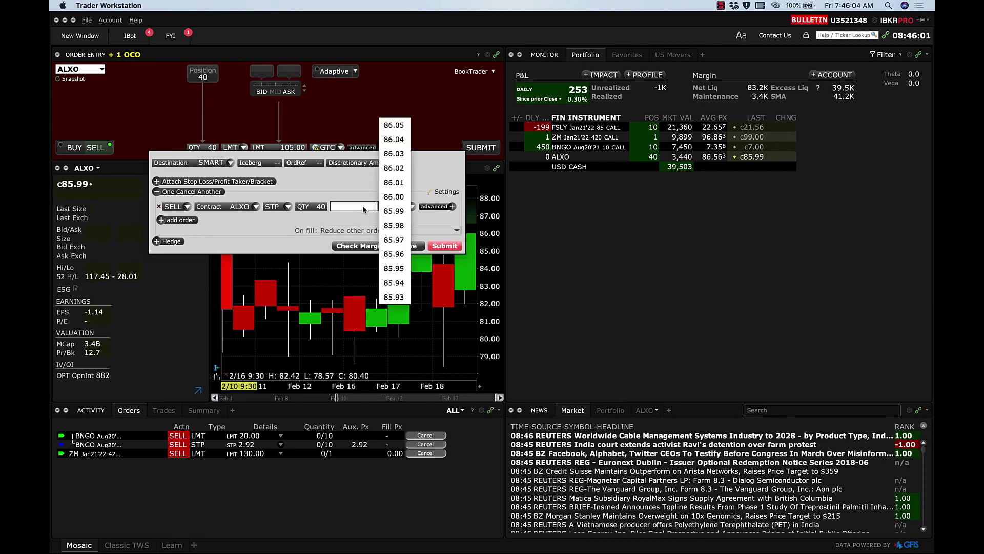
pyautogui.write('70')
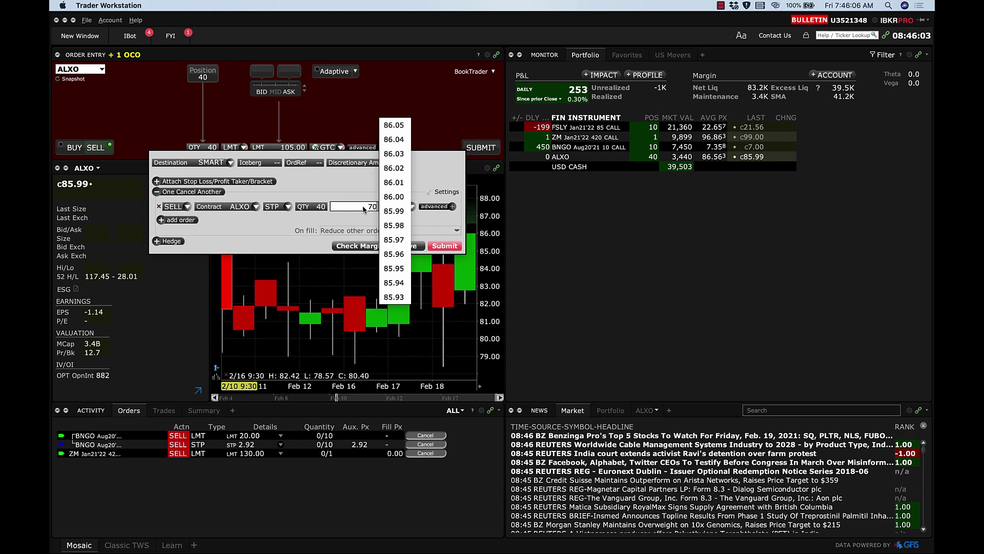
pyautogui.press('Return')
pyautogui.click(402, 206)
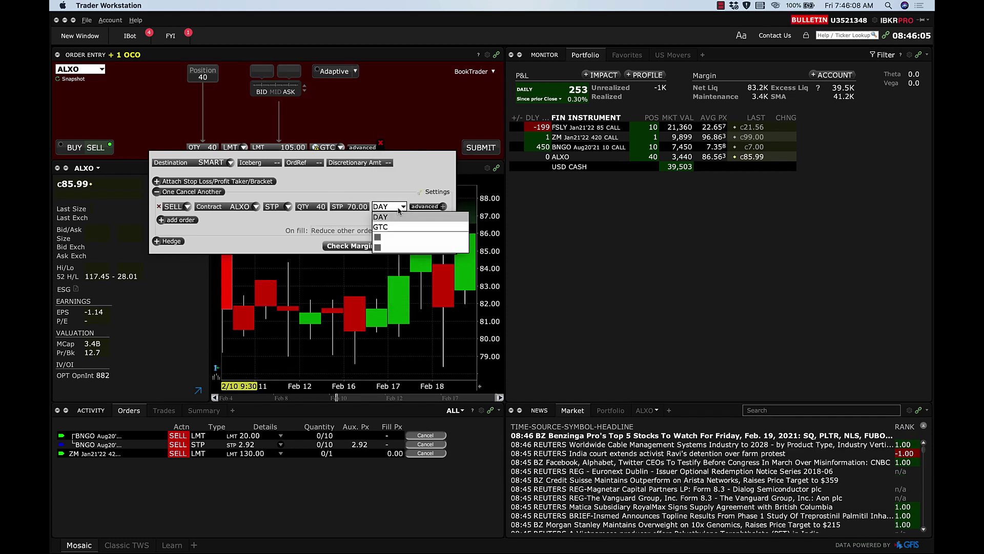
pyautogui.click(398, 221)
pyautogui.click(435, 246)
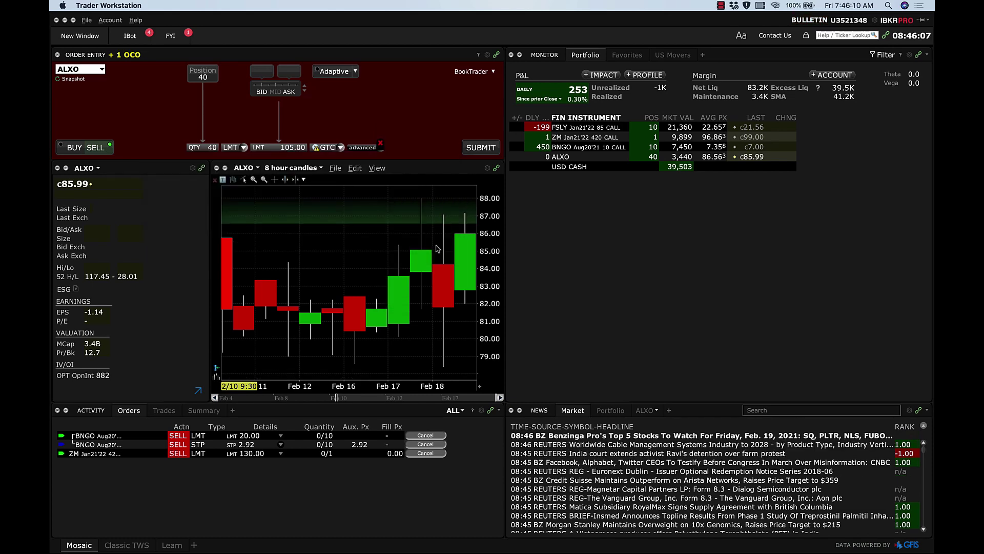
# Step: Override and transmit the ALXO limit and stop orders, then dismiss the auto-cancel notice
pyautogui.click(472, 423)
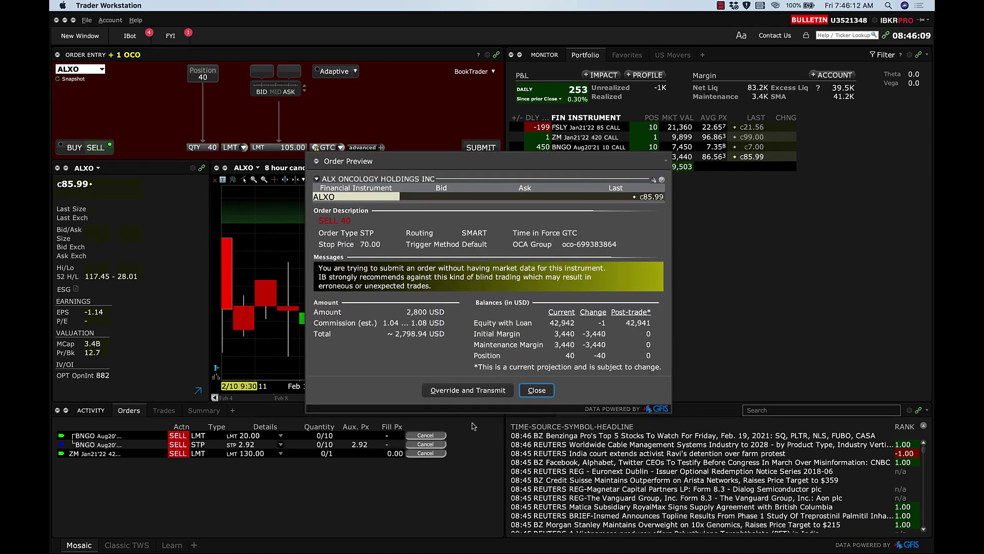
pyautogui.click(467, 390)
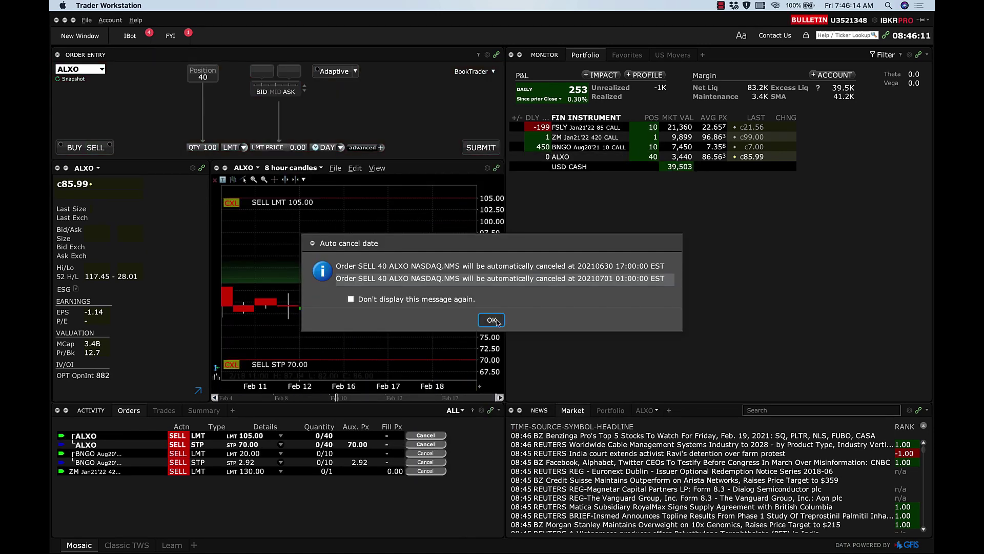
pyautogui.press('Return')
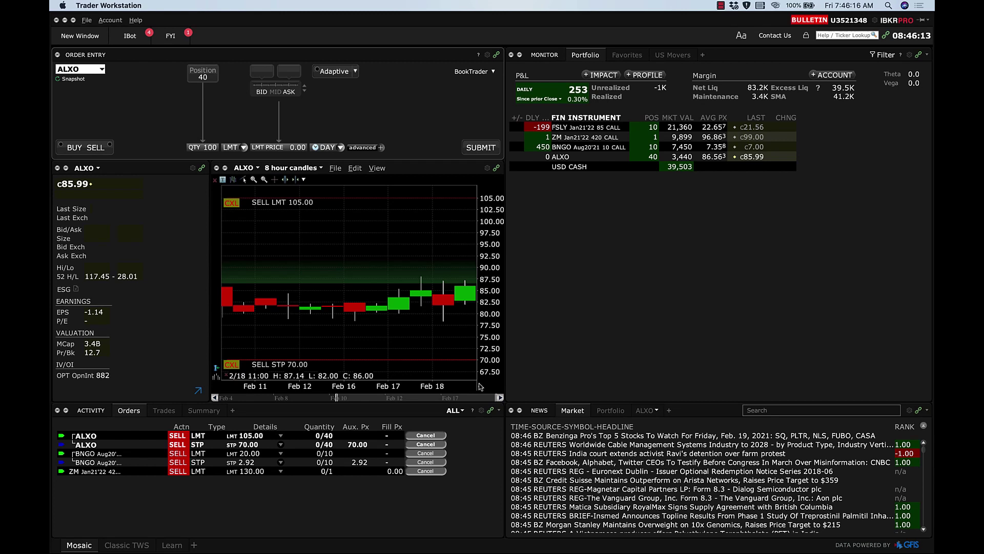